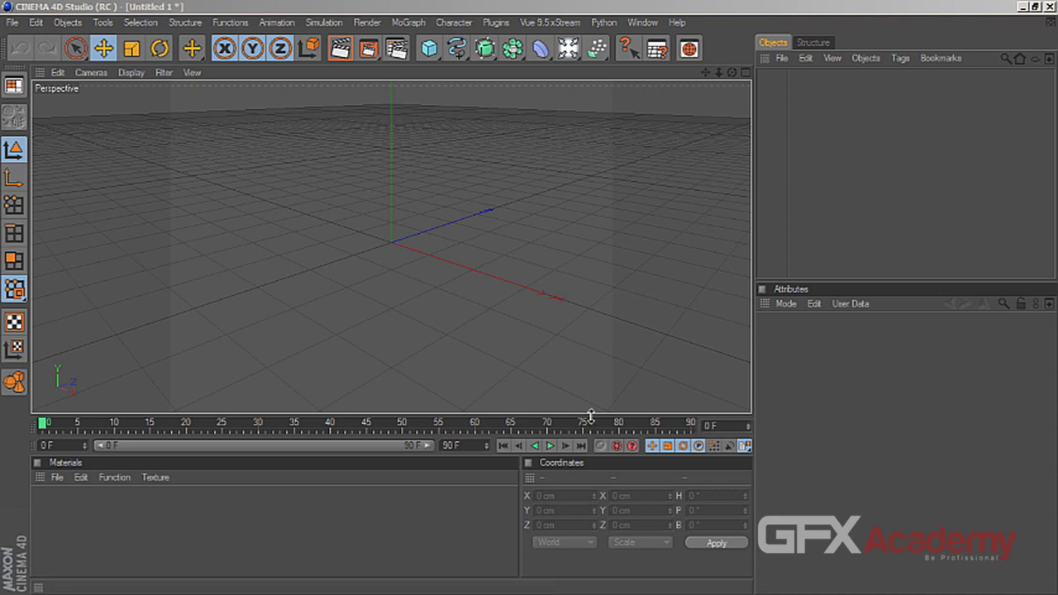
Make the viewport slightly taller by lowering the viewport/timeline divider
{"action": "left_click_drag", "start_coordinate": [586, 413], "coordinate": [588, 439]}
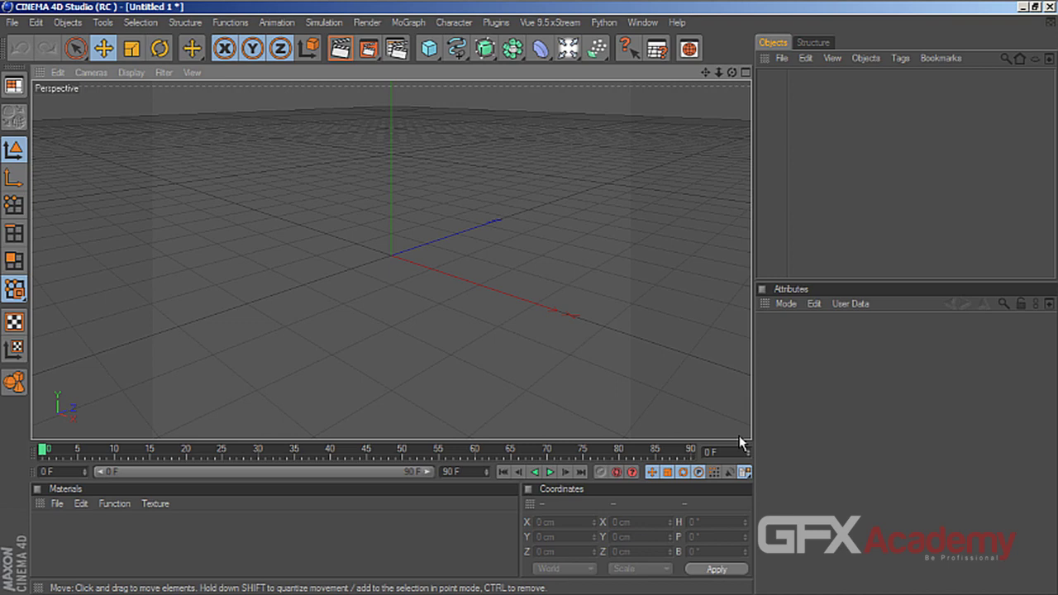
Add a trial Remote effect in Render Settings
{"action": "left_click", "coordinate": [397, 48]}
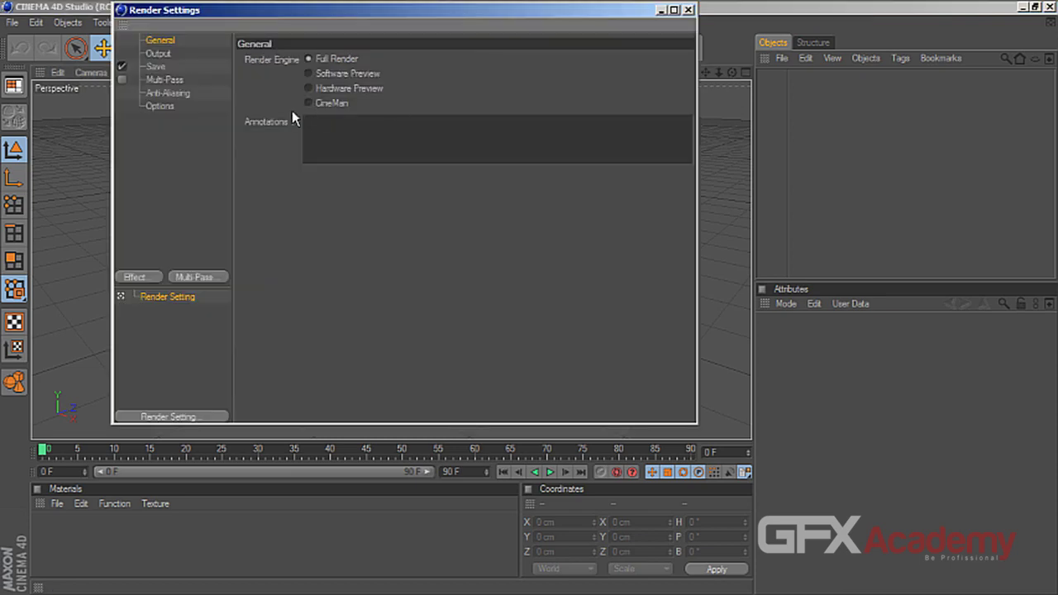
{"action": "left_click", "coordinate": [146, 277]}
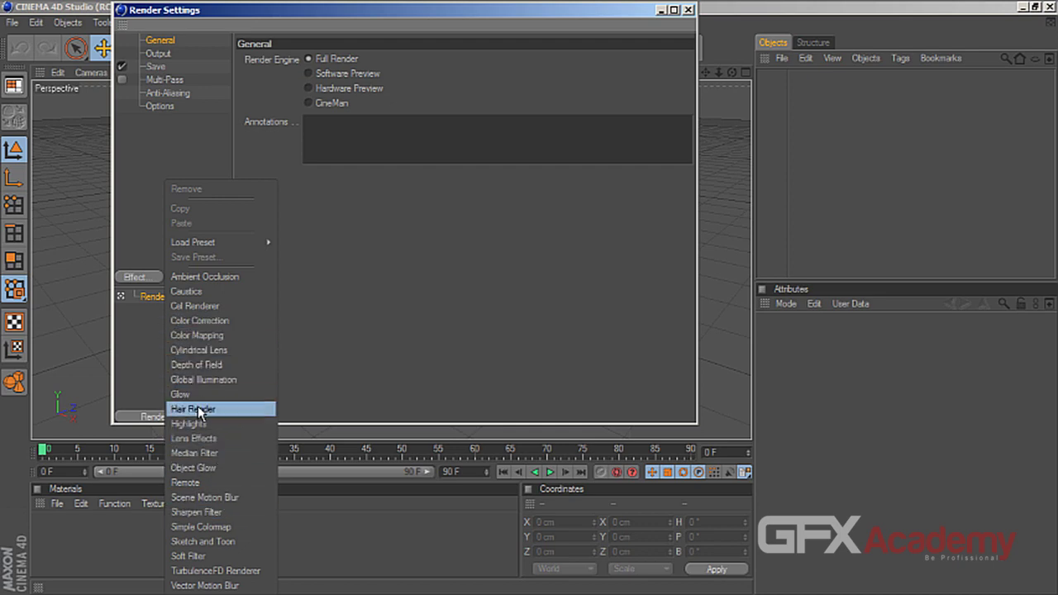
{"action": "left_click", "coordinate": [193, 486]}
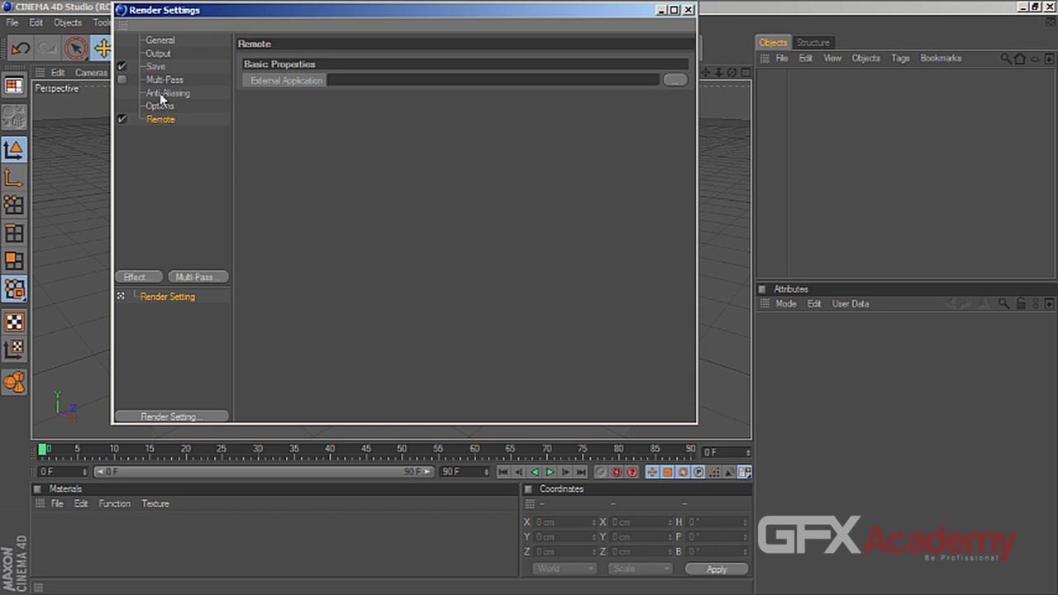
Switch off and delete the Remote effect, then close Render Settings
{"action": "left_click", "coordinate": [122, 119]}
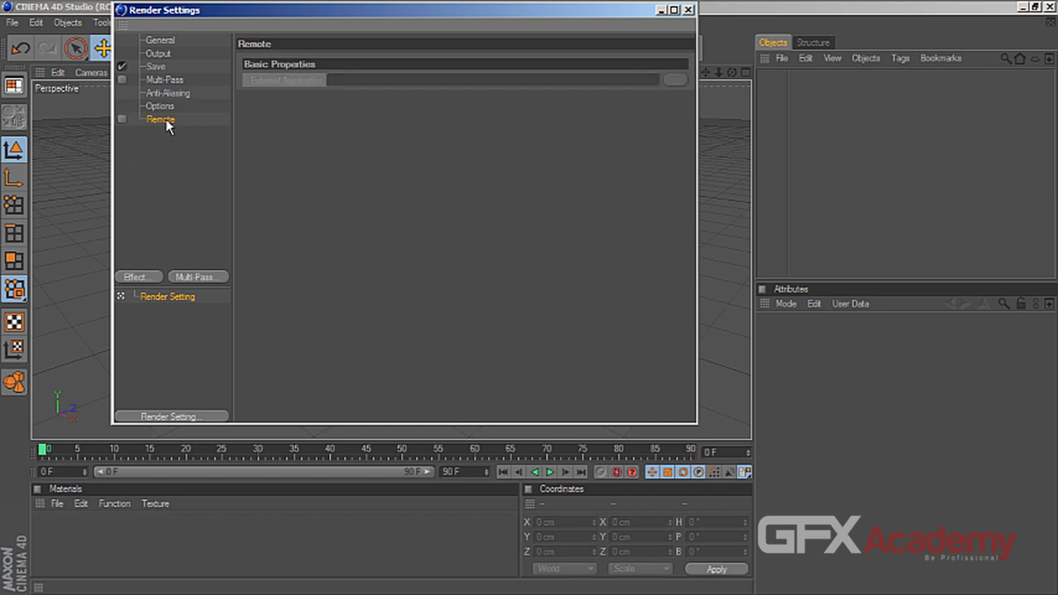
{"action": "key", "text": "Delete"}
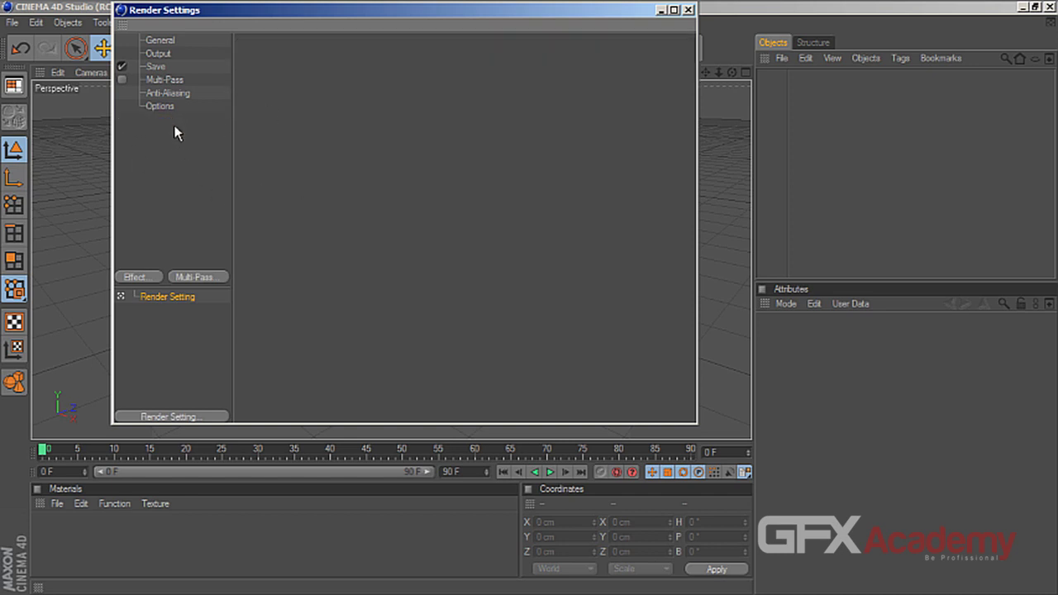
{"action": "left_click", "coordinate": [688, 10]}
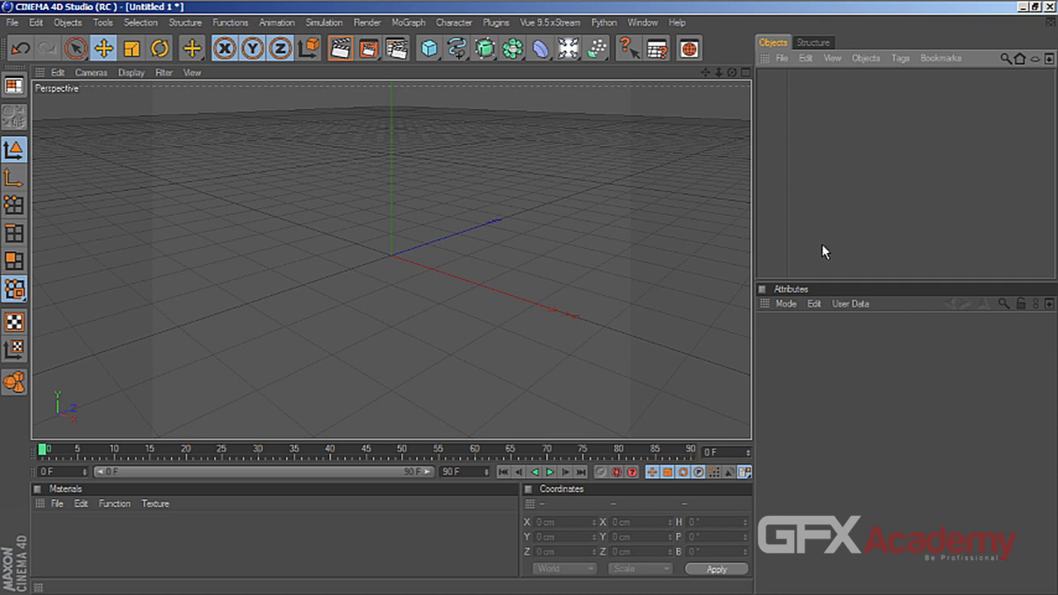
Launch cmd from Run, list the shutdown help, enlarge the console to read it, then close it
{"action": "key", "text": "super"}
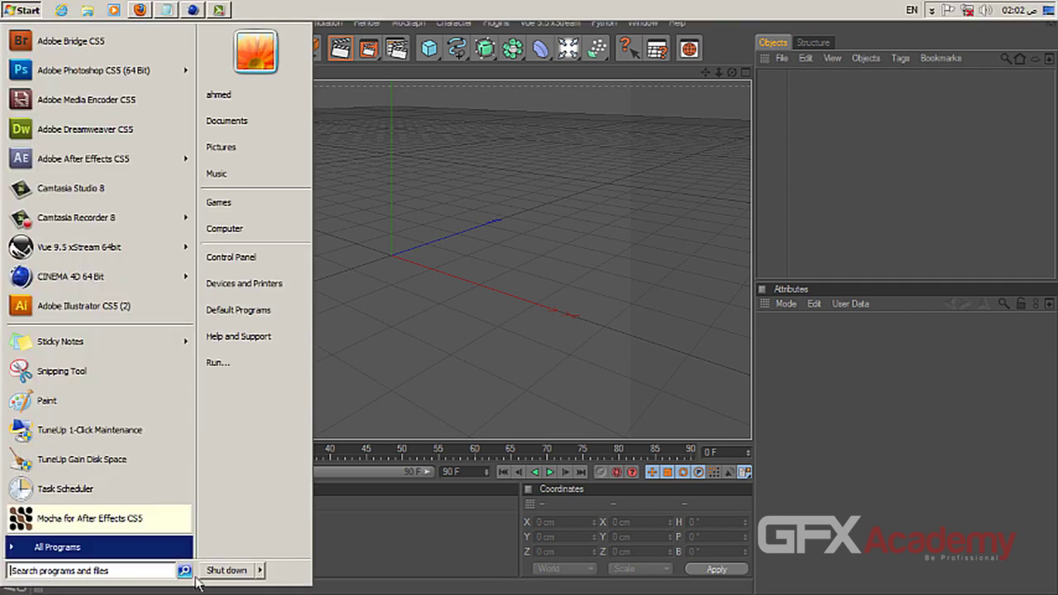
{"action": "left_click", "coordinate": [253, 368]}
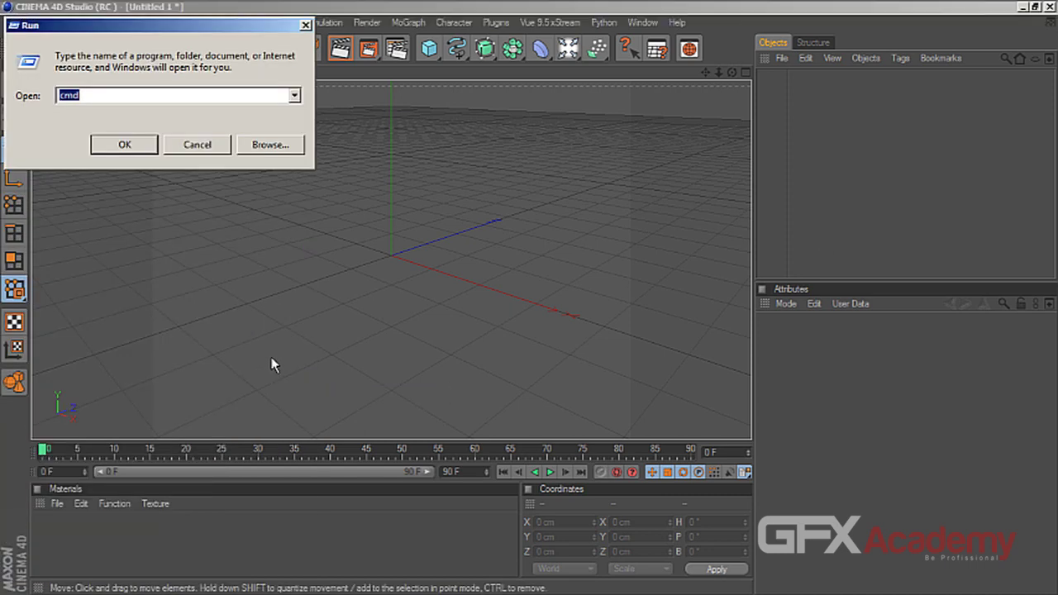
{"action": "key", "text": "Return"}
{"action": "type", "text": "shu"}
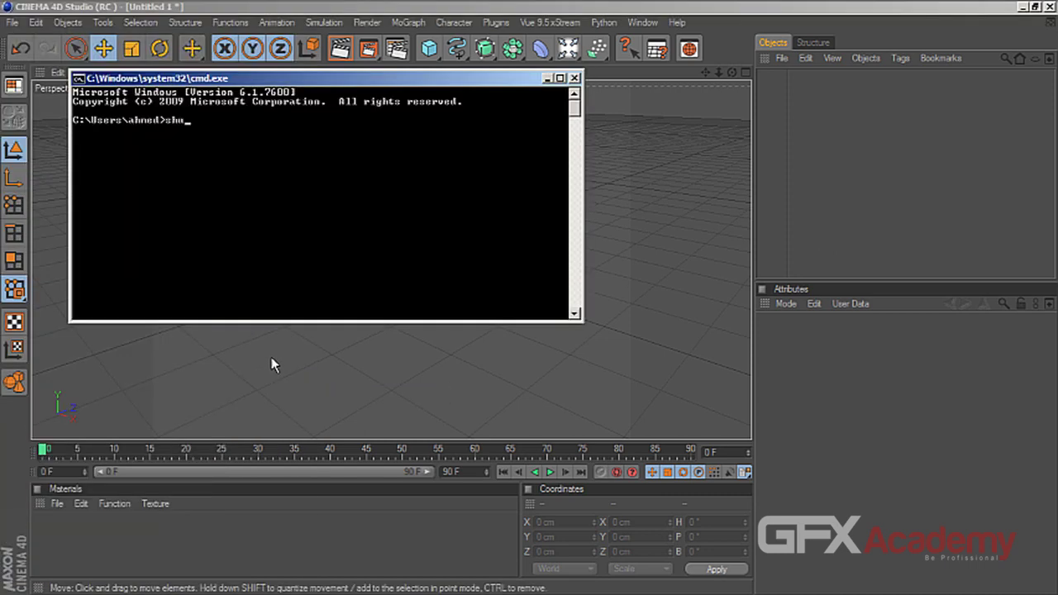
{"action": "type", "text": "tdown"}
{"action": "type", "text": "?"}
{"action": "key", "text": "Return"}
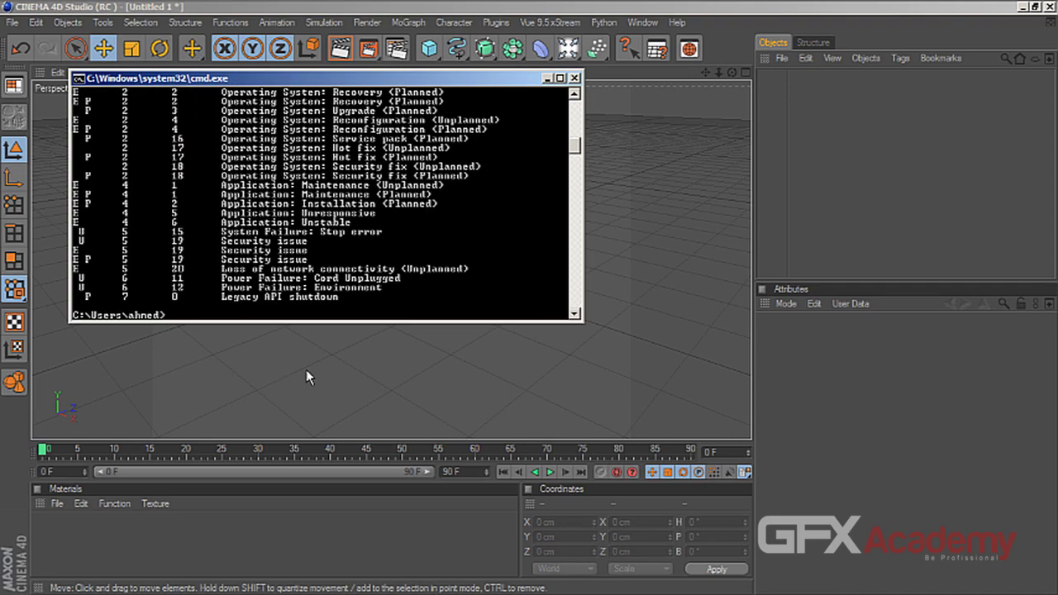
{"action": "left_click_drag", "start_coordinate": [570, 325], "coordinate": [573, 546]}
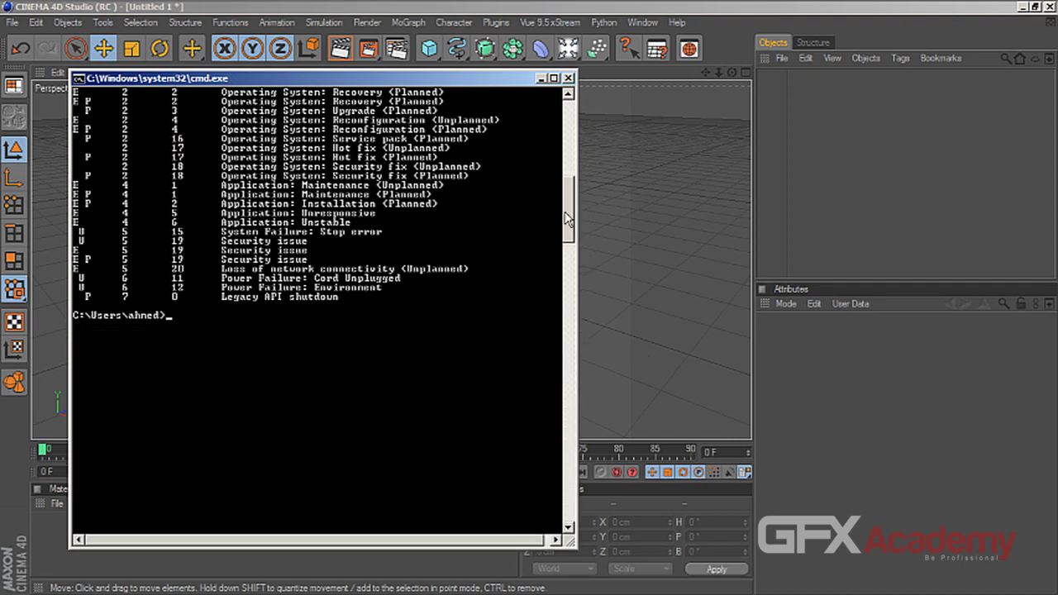
{"action": "left_click_drag", "start_coordinate": [570, 220], "coordinate": [578, 139]}
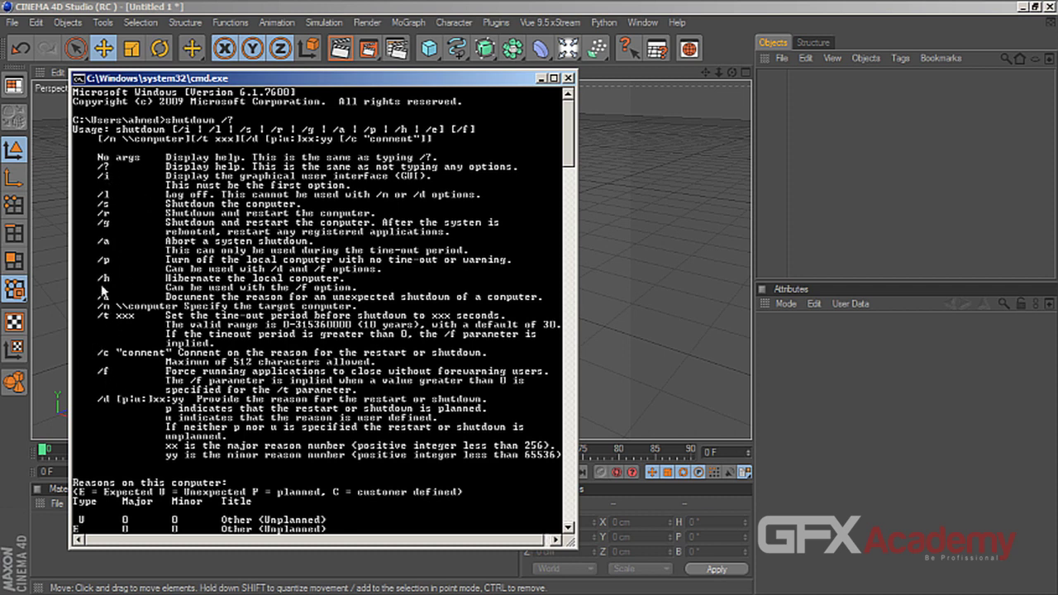
{"action": "left_click", "coordinate": [568, 78]}
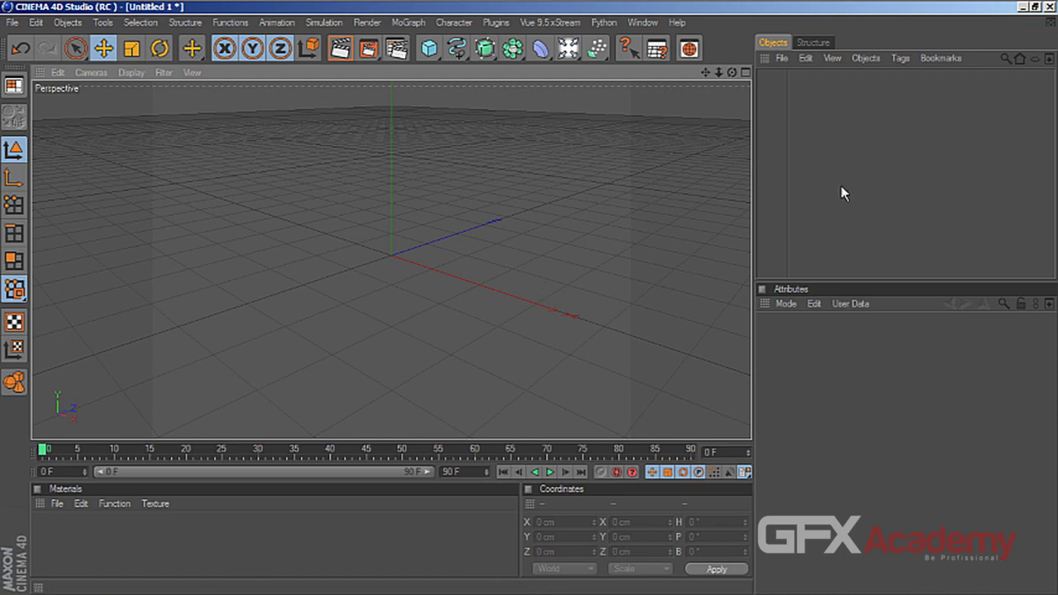
Restore and shift Cinema 4D aside, bringing the CloseAll.bat Notepad window into view
{"action": "left_click", "coordinate": [1035, 6]}
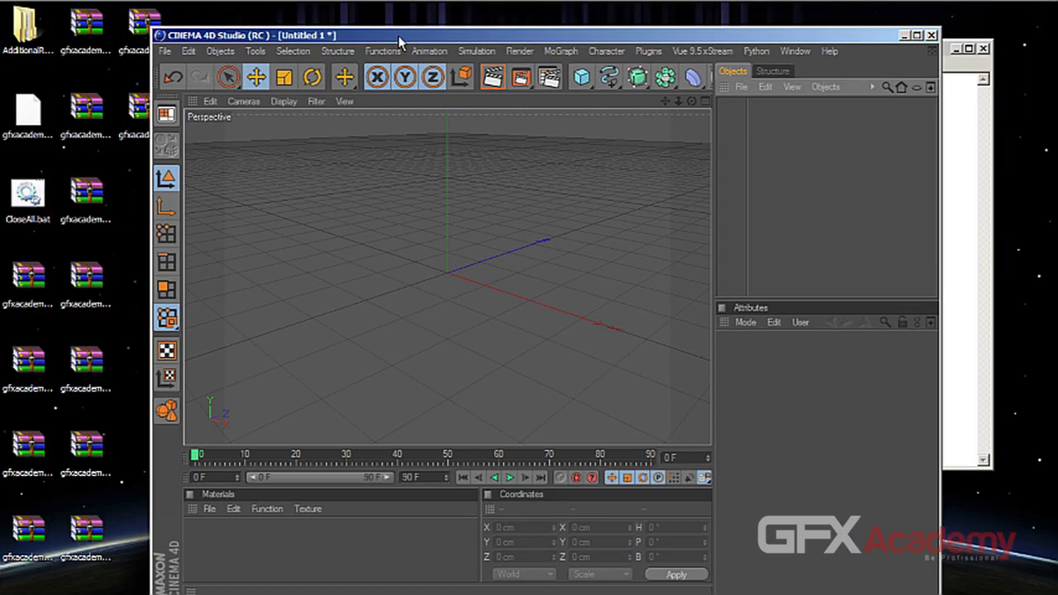
{"action": "left_click_drag", "start_coordinate": [304, 25], "coordinate": [393, 25]}
{"action": "left_click", "coordinate": [953, 177]}
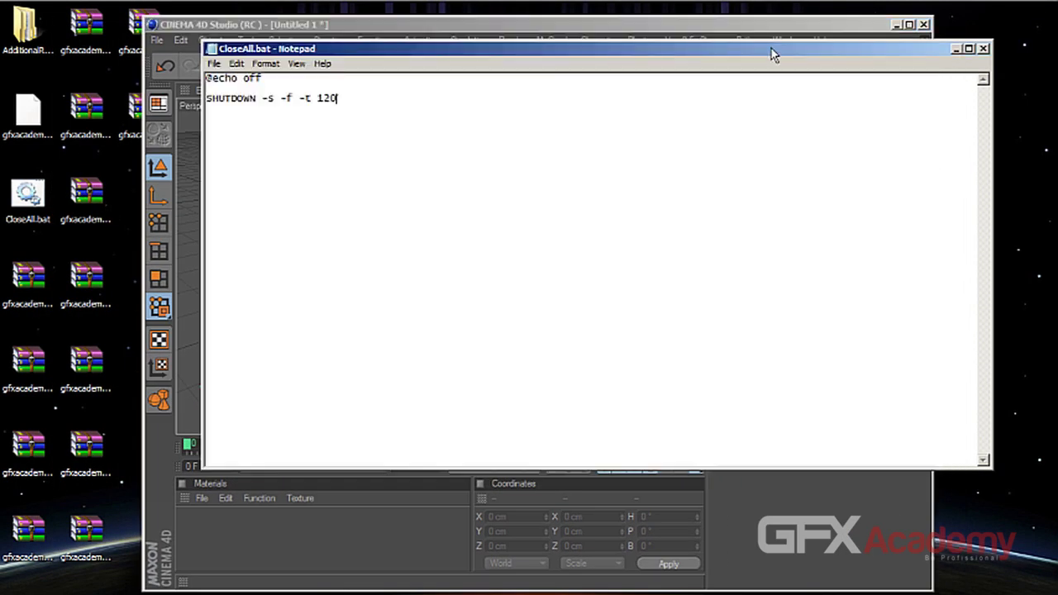
{"action": "left_click_drag", "start_coordinate": [772, 52], "coordinate": [686, 90]}
{"action": "left_click_drag", "start_coordinate": [187, 114], "coordinate": [121, 114]}
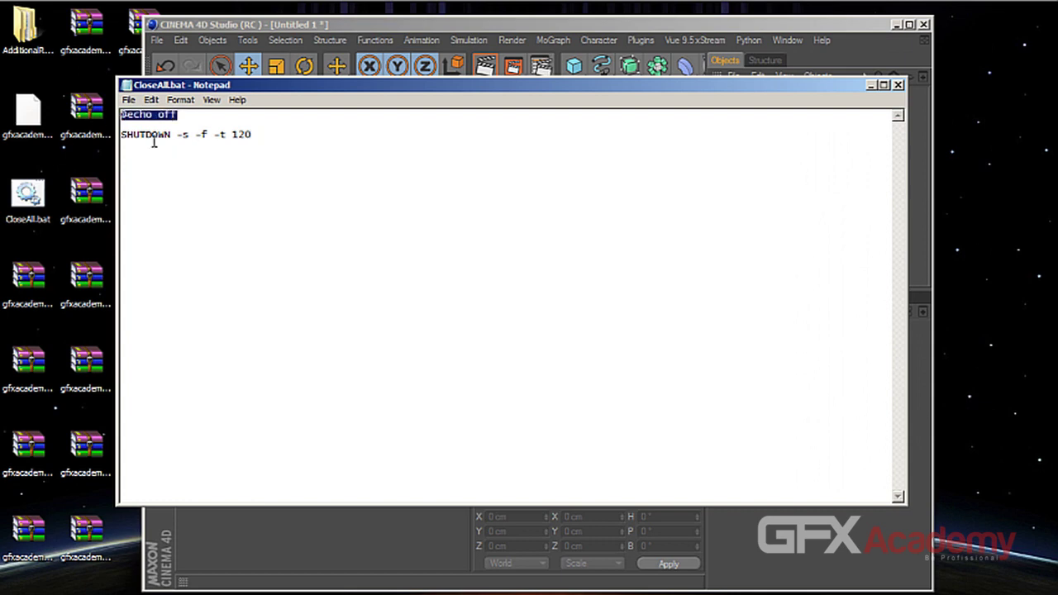
{"action": "left_click", "coordinate": [121, 117]}
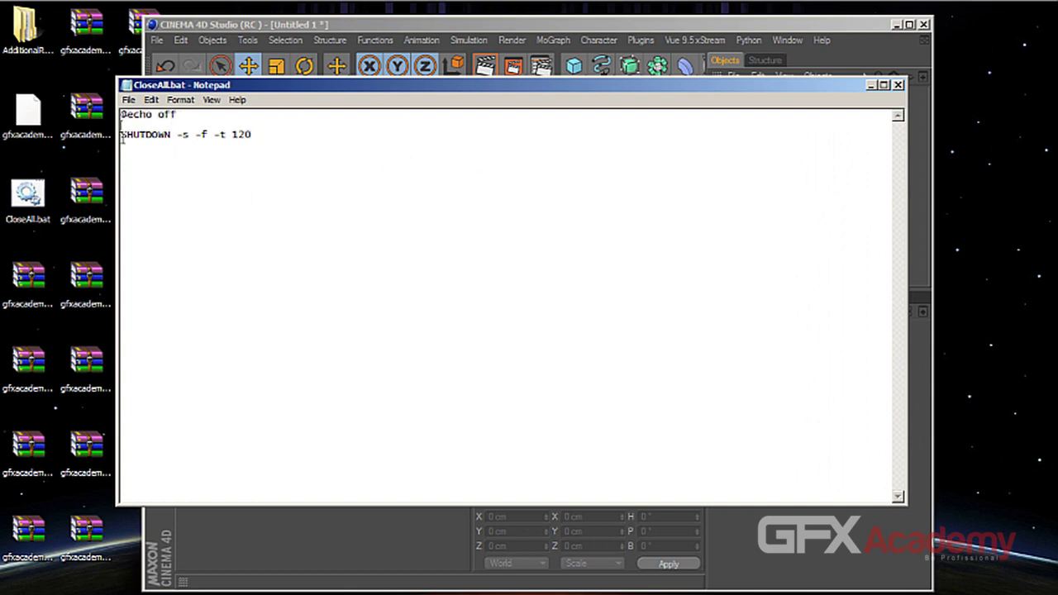
{"action": "left_click_drag", "start_coordinate": [121, 133], "coordinate": [190, 136]}
{"action": "left_click", "coordinate": [177, 139]}
{"action": "left_click", "coordinate": [185, 139]}
{"action": "left_click", "coordinate": [195, 135]}
{"action": "left_click_drag", "start_coordinate": [195, 135], "coordinate": [208, 135]}
{"action": "mouse_move", "coordinate": [214, 135]}
{"action": "left_mouse_down"}
{"action": "mouse_move", "coordinate": [249, 142]}
{"action": "mouse_move", "coordinate": [234, 141]}
{"action": "left_mouse_up"}
{"action": "left_click_drag", "start_coordinate": [255, 138], "coordinate": [233, 138]}
Use Notepad's File menu, close Notepad, and maximize Cinema 4D again
{"action": "left_click", "coordinate": [129, 100]}
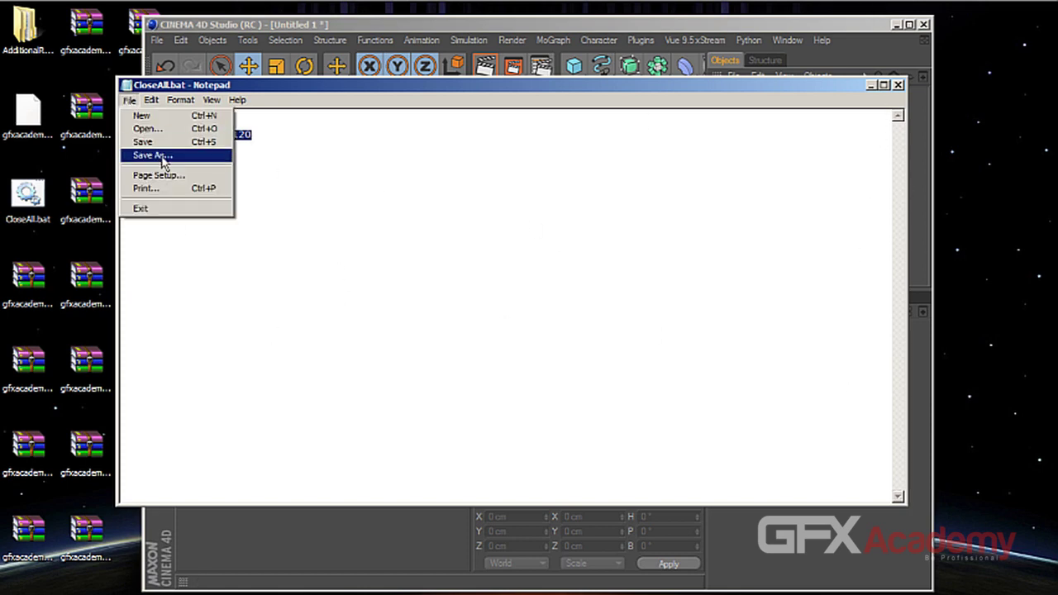
{"action": "left_click", "coordinate": [71, 231]}
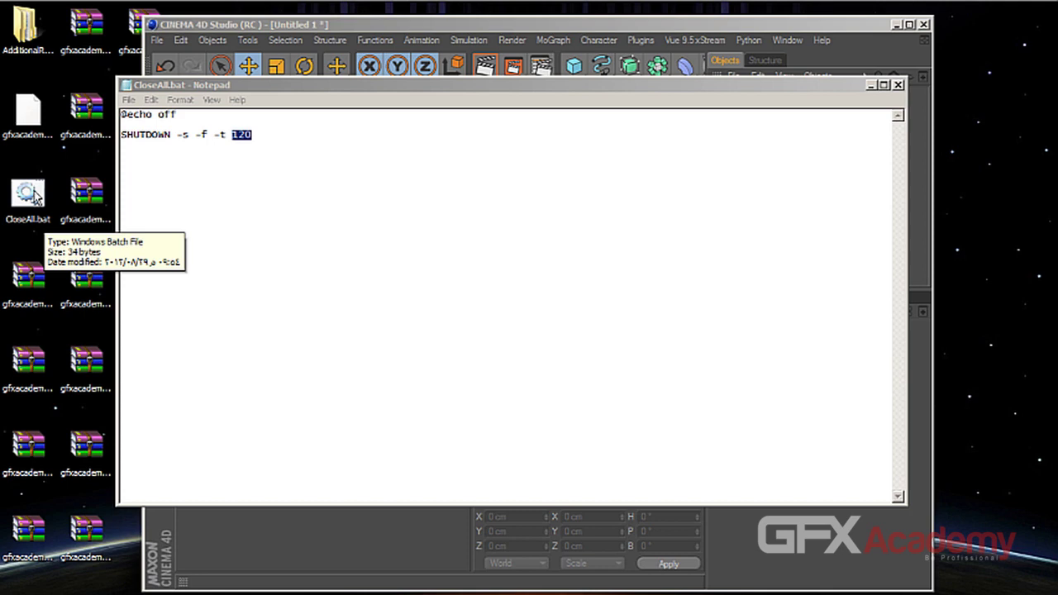
{"action": "left_click", "coordinate": [899, 84]}
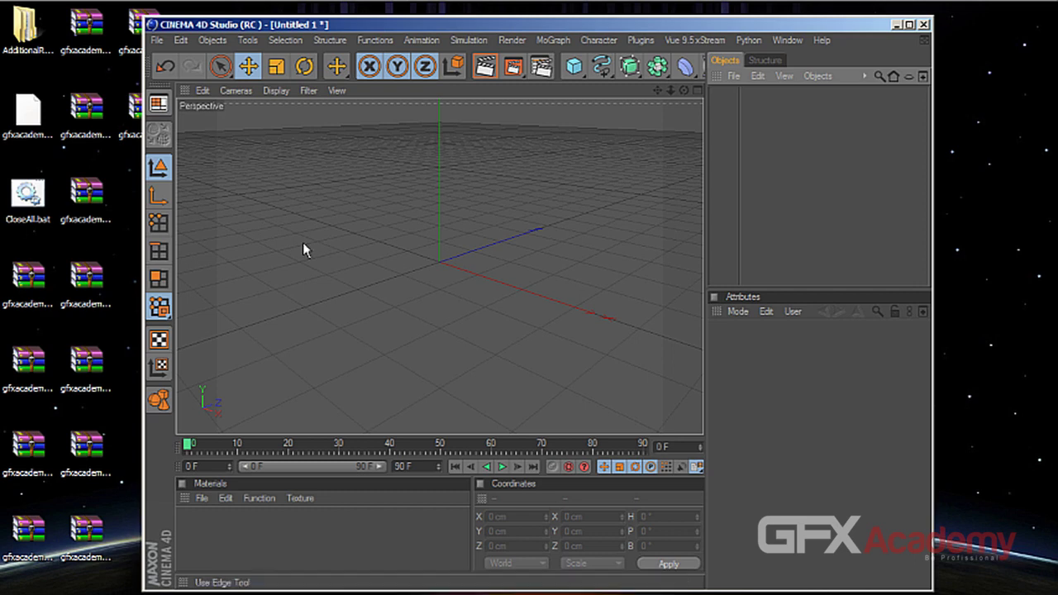
{"action": "double_click", "coordinate": [379, 25]}
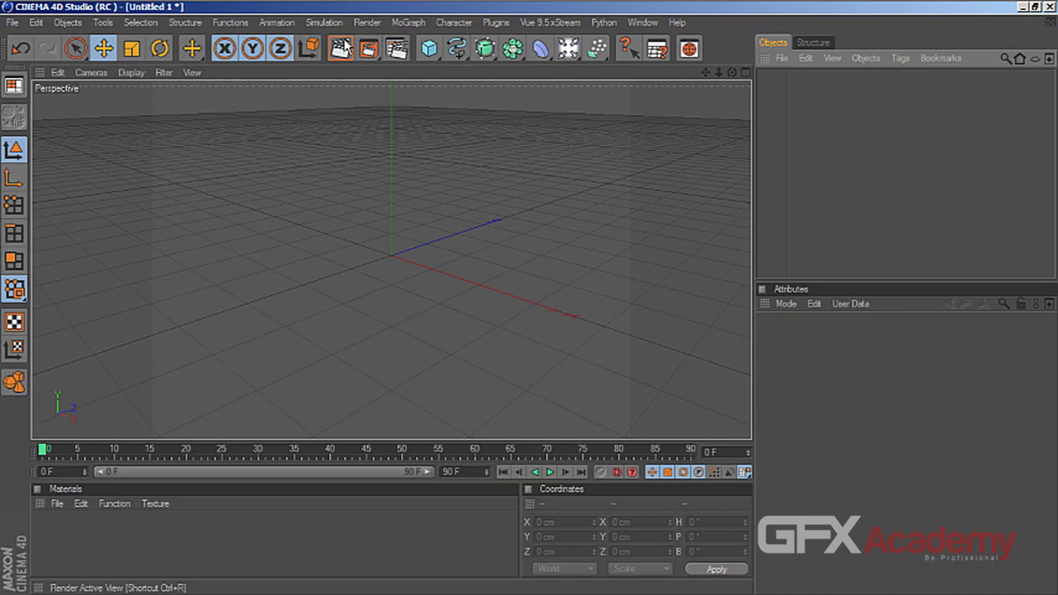
Add a Remote effect running CloseAll.bat as External Application, switch it off, close Render Settings
{"action": "left_click", "coordinate": [401, 50]}
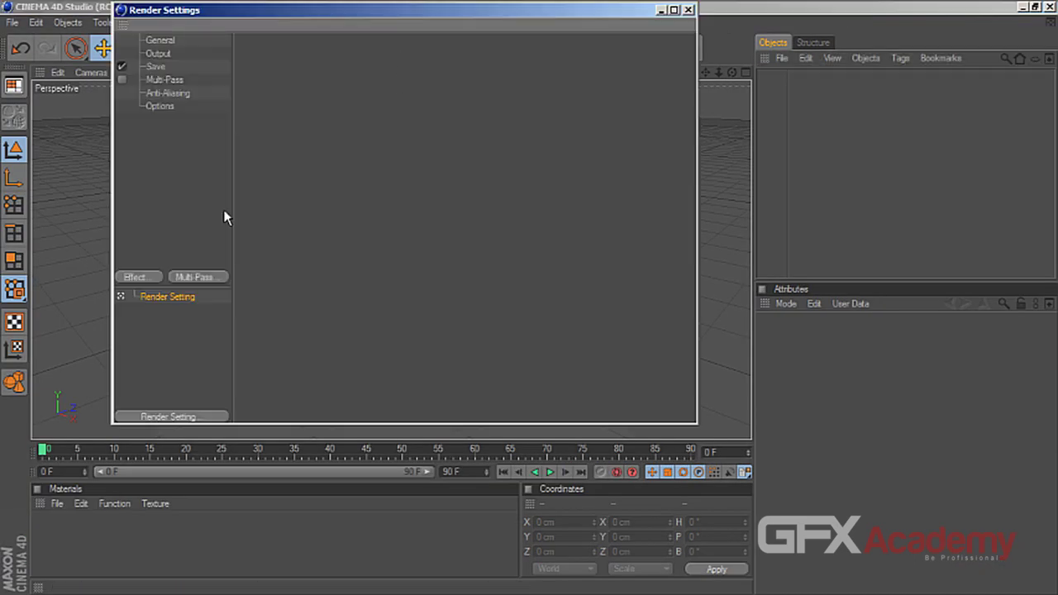
{"action": "left_click", "coordinate": [143, 281]}
{"action": "left_click", "coordinate": [222, 485]}
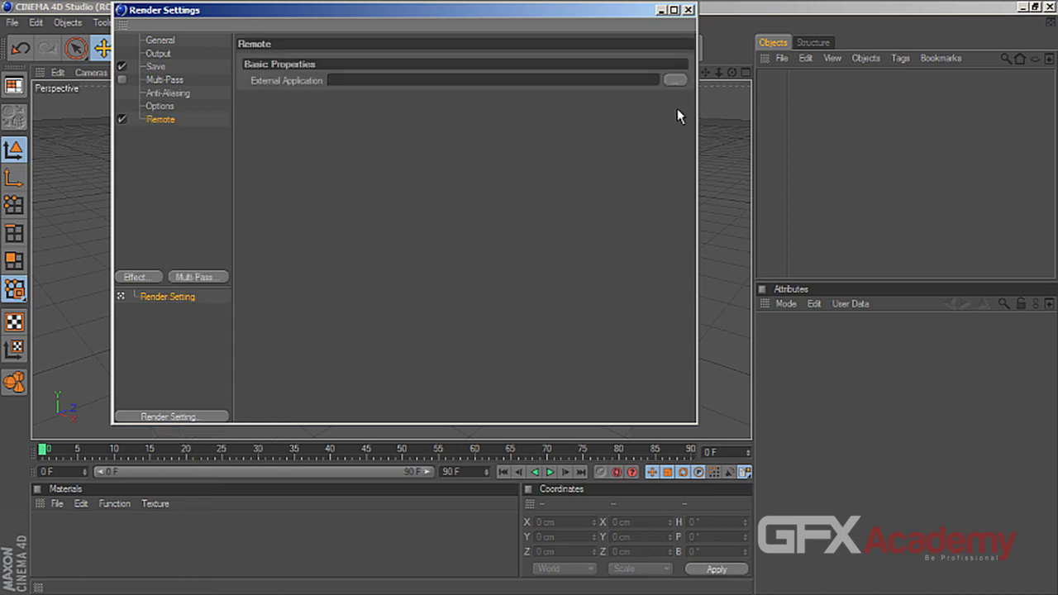
{"action": "left_click", "coordinate": [675, 80]}
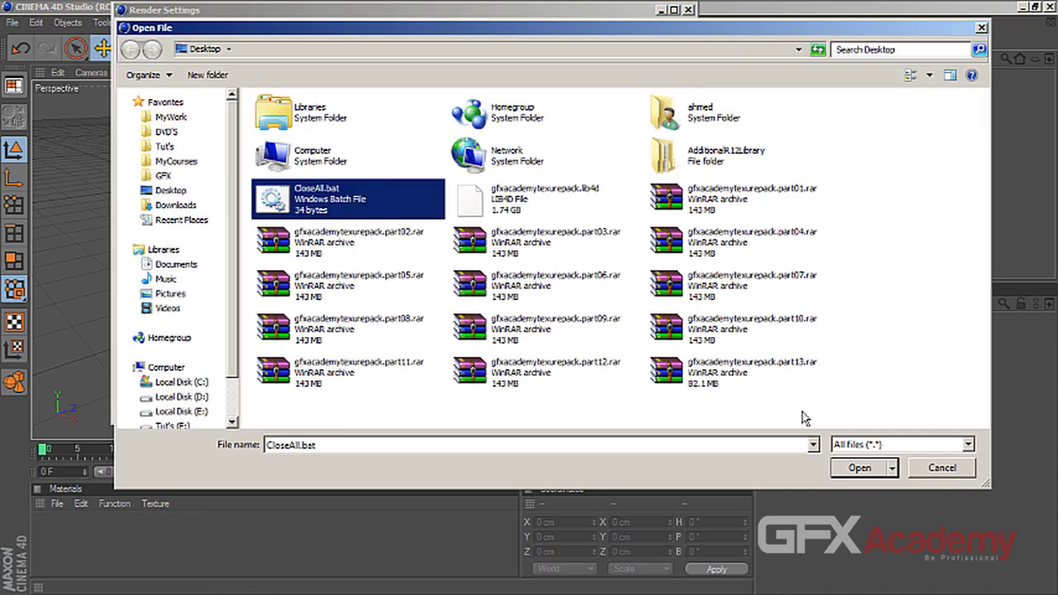
{"action": "left_click", "coordinate": [837, 466]}
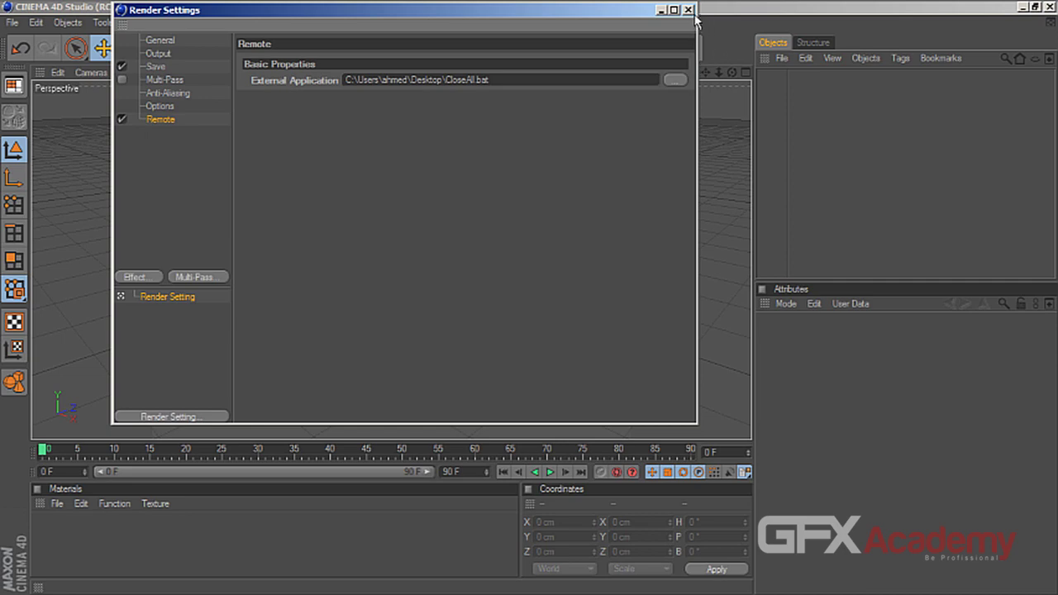
{"action": "left_click", "coordinate": [122, 119]}
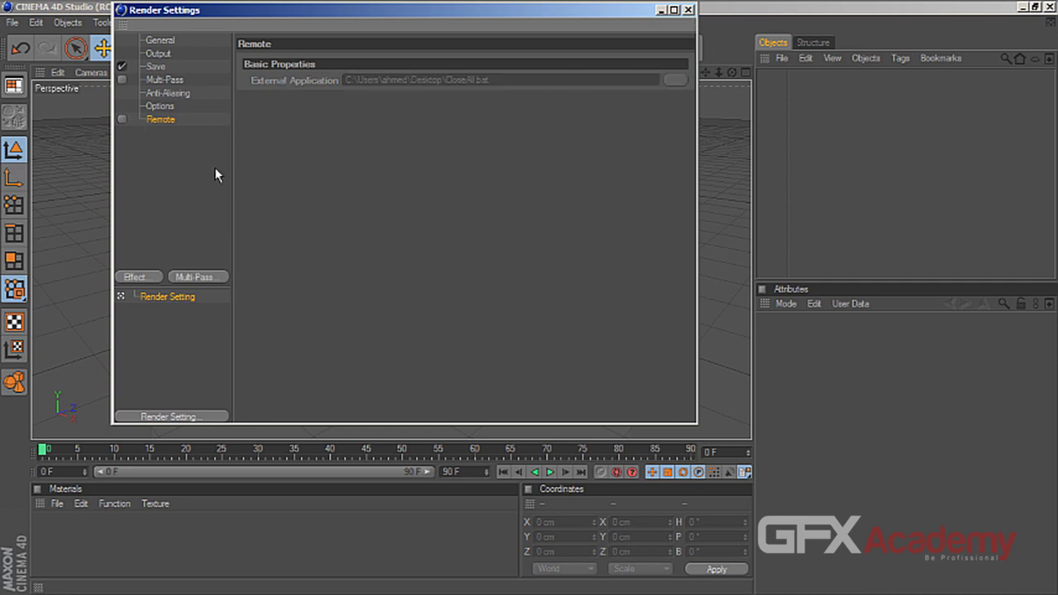
{"action": "left_click", "coordinate": [688, 10]}
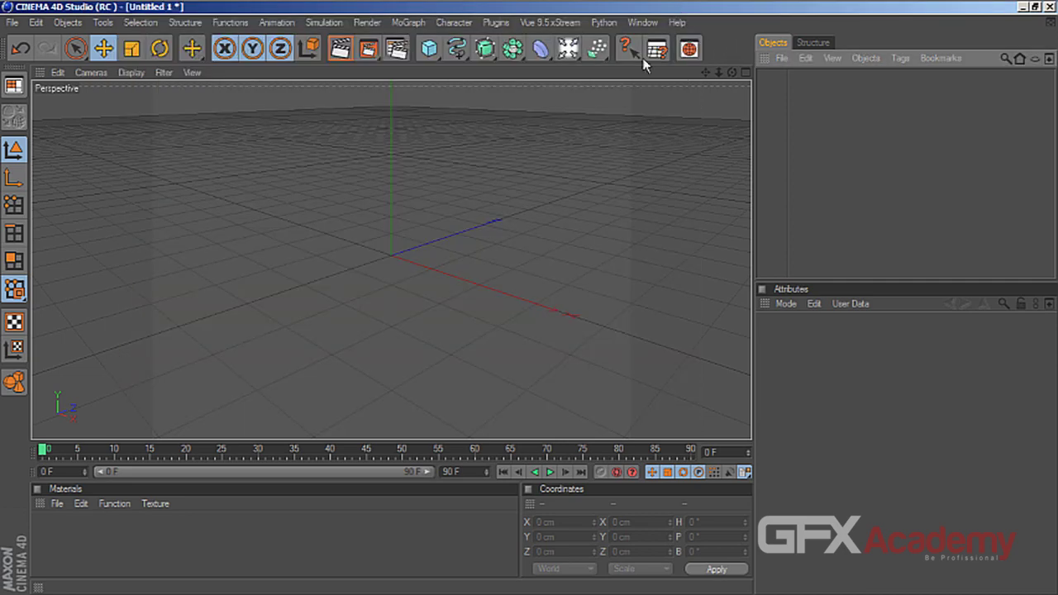